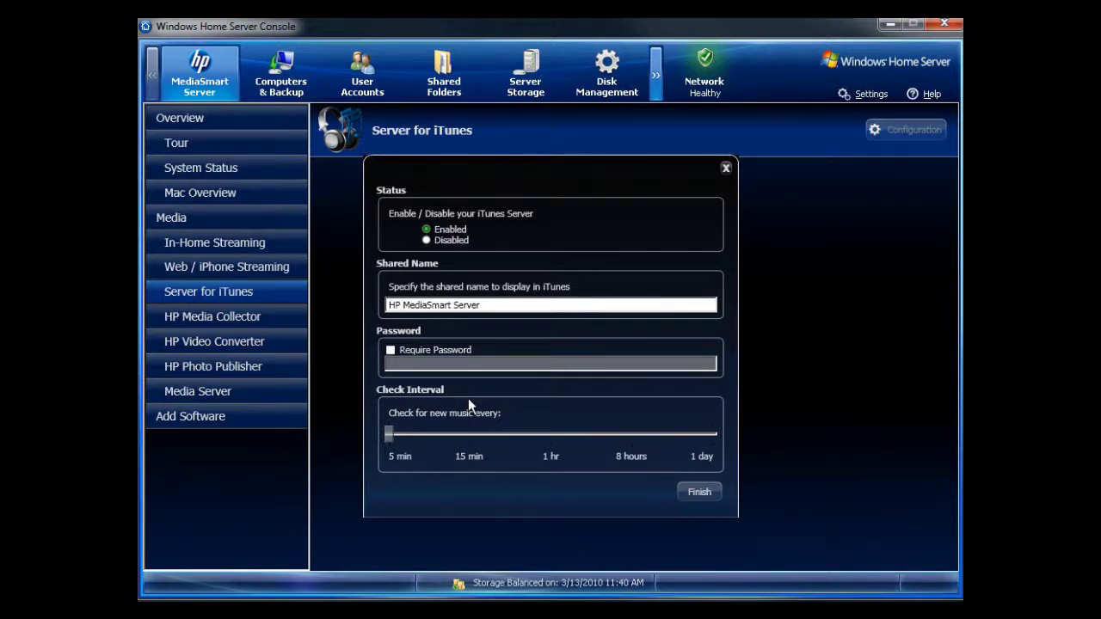
Finish the Server for iTunes setup and open the HP Media Collector configuration
left_click(700, 493)
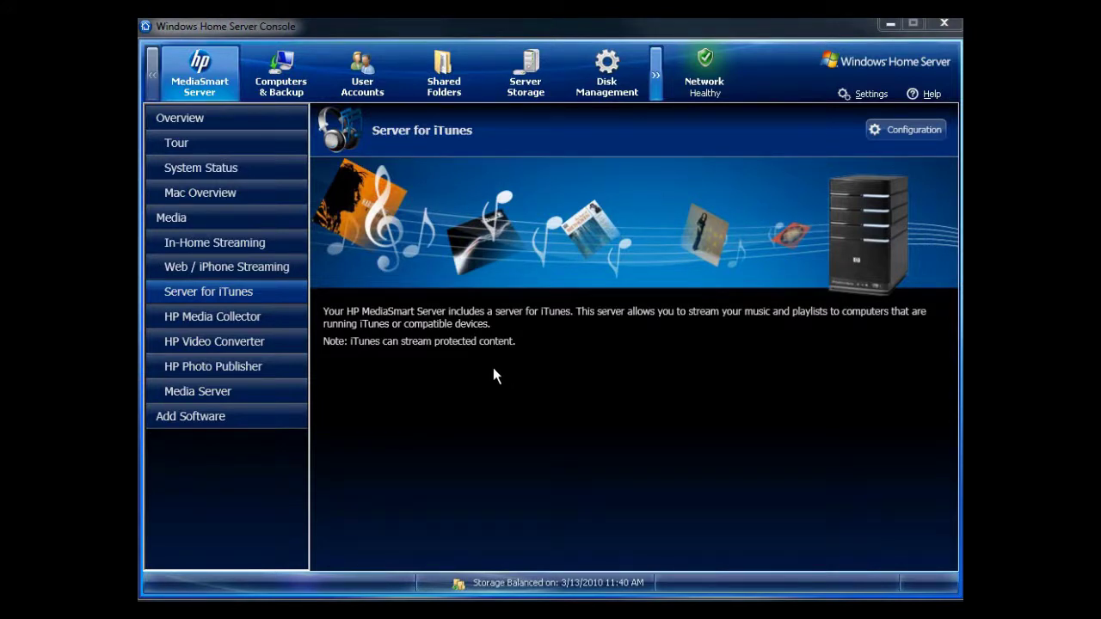
left_click(284, 319)
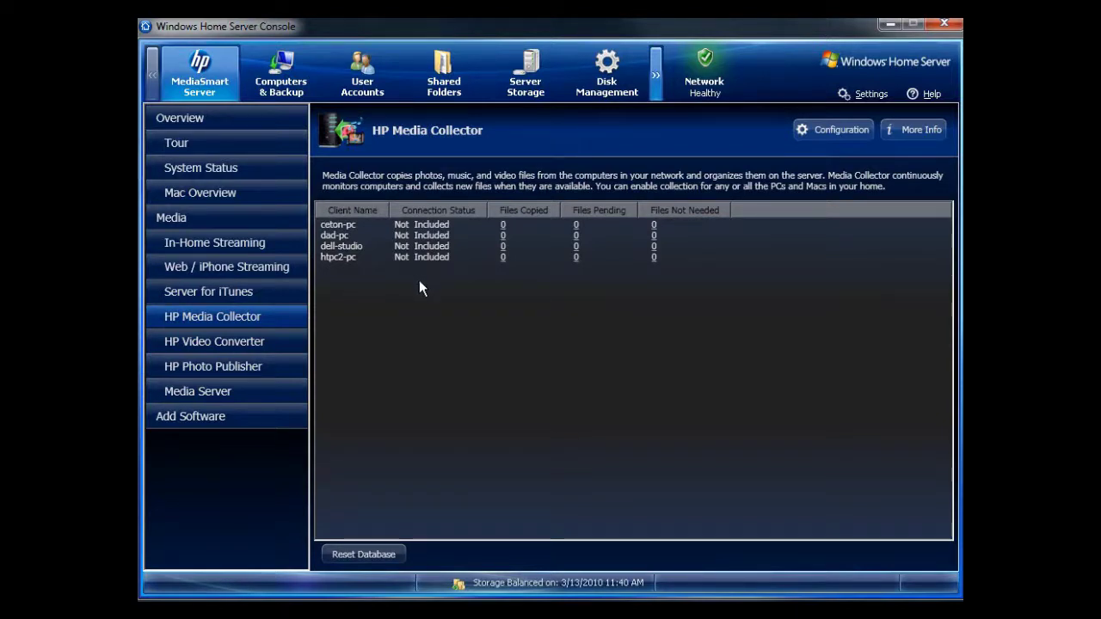
left_click(839, 129)
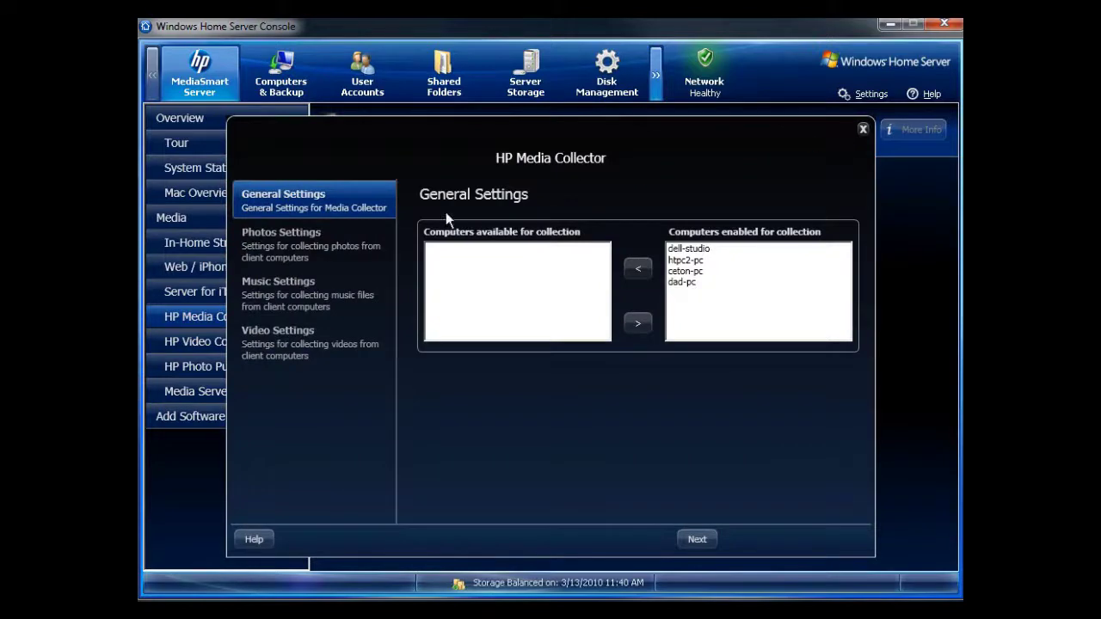
Remove dell-studio, htpc2-pc, ceton-pc and dad-pc from the computers enabled for collection
left_click(697, 251)
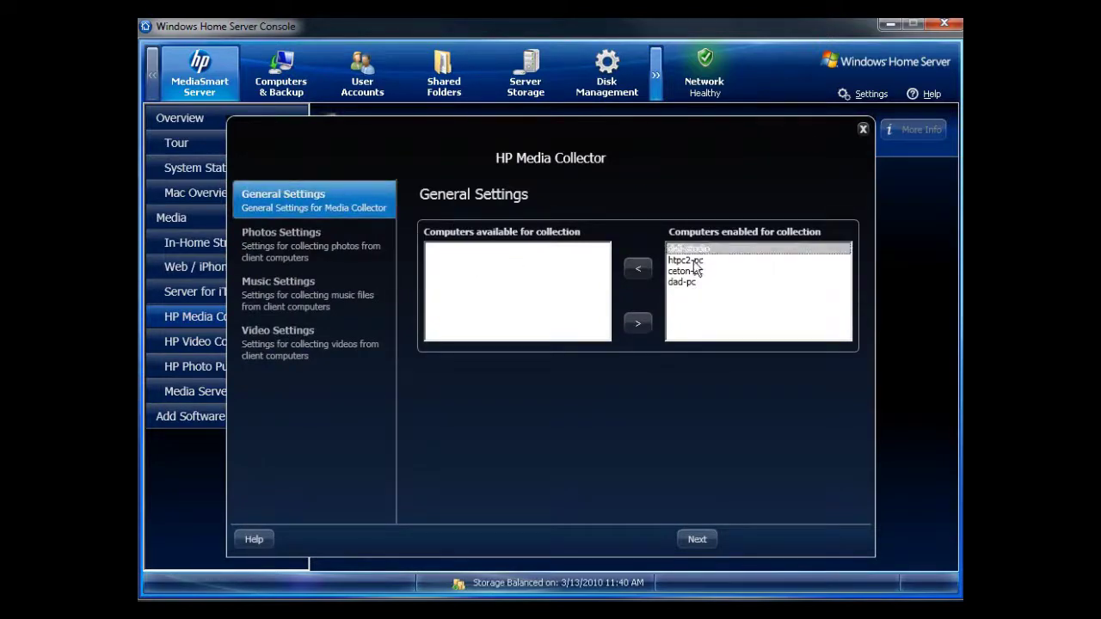
left_click(692, 269, "ctrl")
left_click(692, 262, "ctrl")
left_click(688, 281, "ctrl")
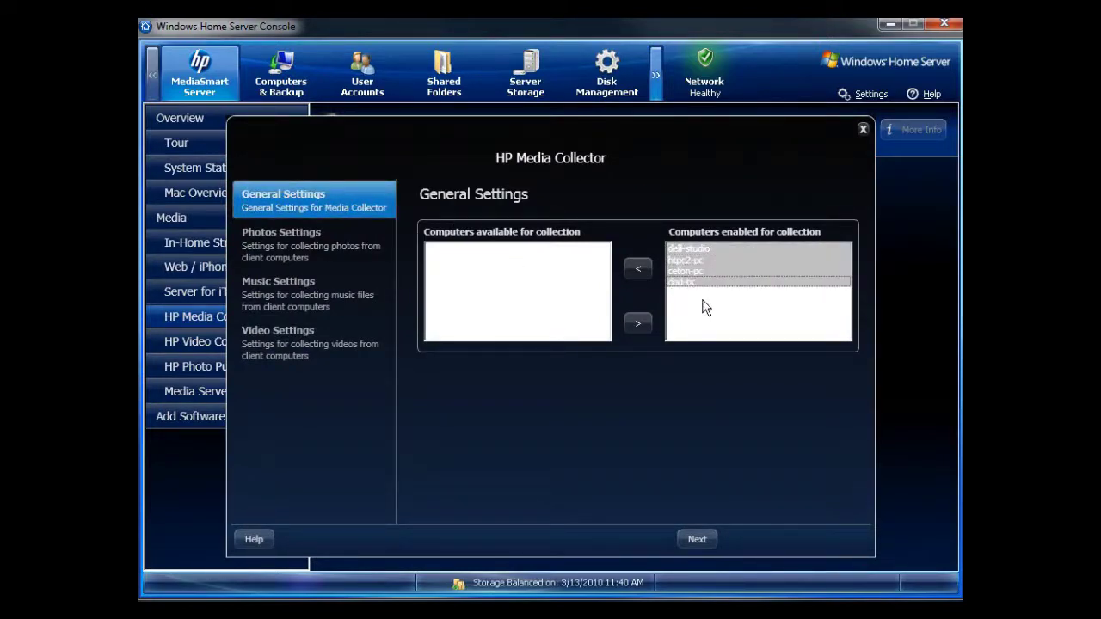
left_click(637, 269)
Return all four available computers to the list enabled for collection
left_click(448, 249)
left_click(446, 260, "ctrl")
left_click(445, 272, "ctrl")
left_click(442, 283, "ctrl")
left_click(638, 323)
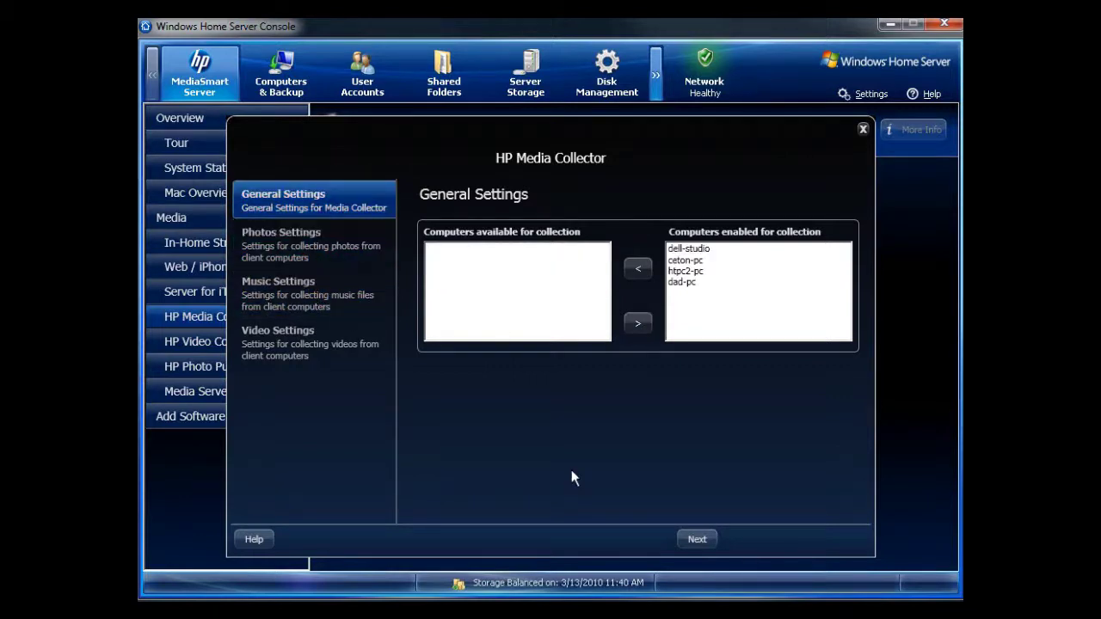
Enable music collection in the Media Collector settings and finish the configuration, keeping the photo and video settings as they are
left_click(707, 541)
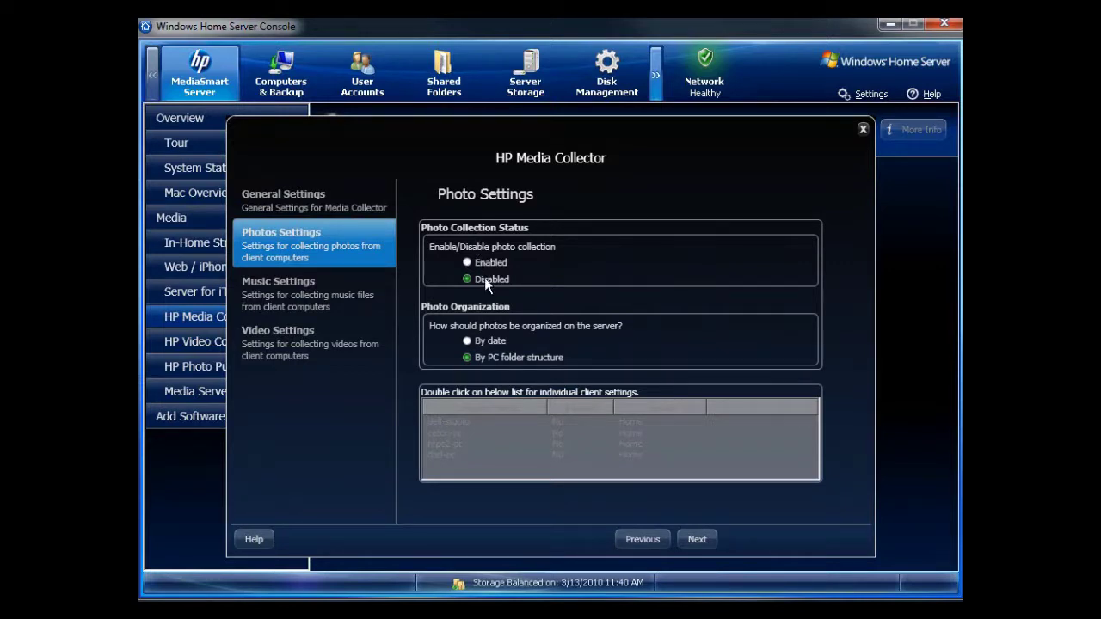
left_click(696, 540)
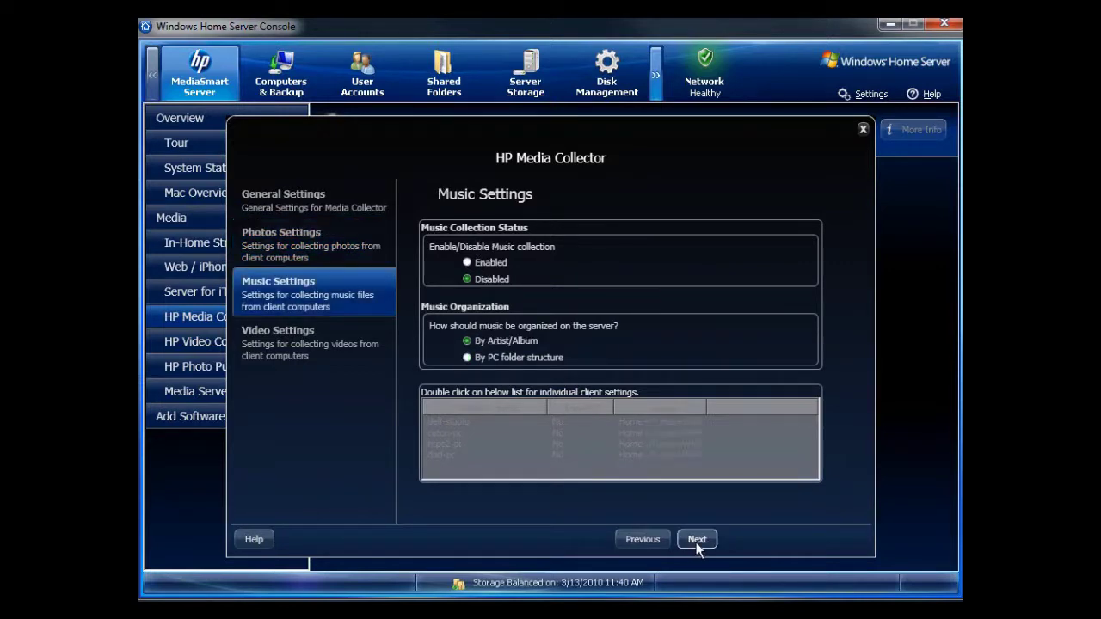
left_click(468, 263)
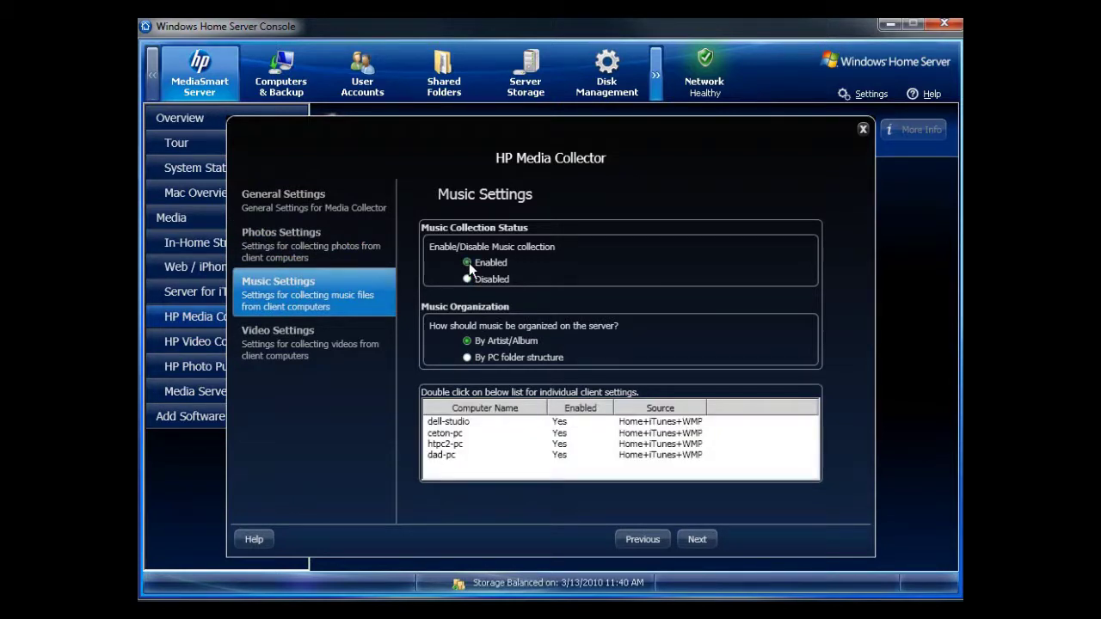
left_click(686, 540)
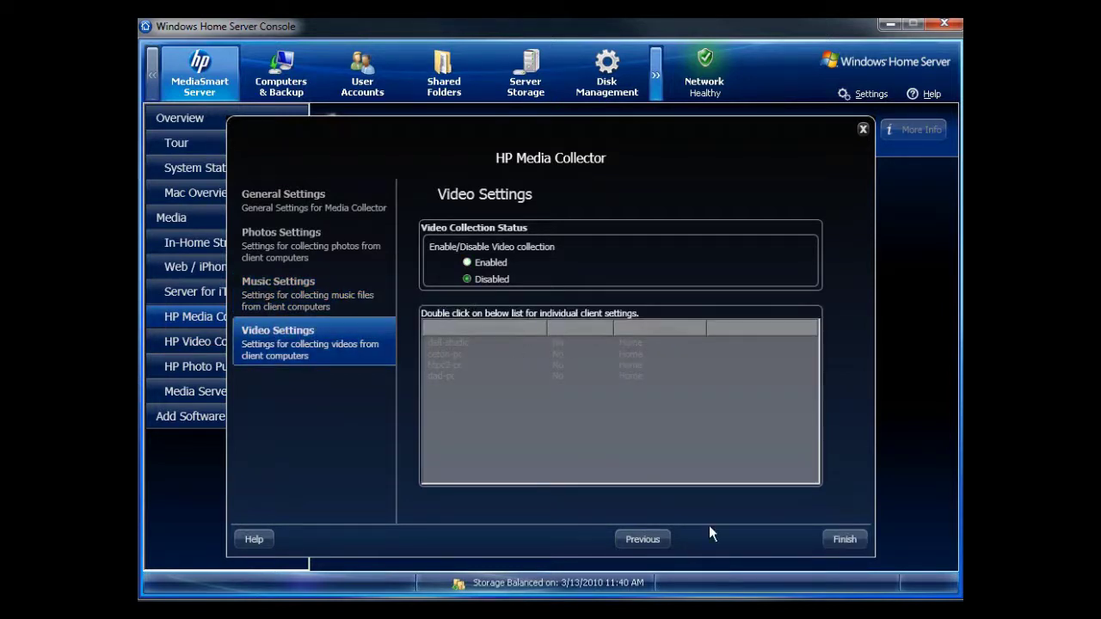
left_click(844, 540)
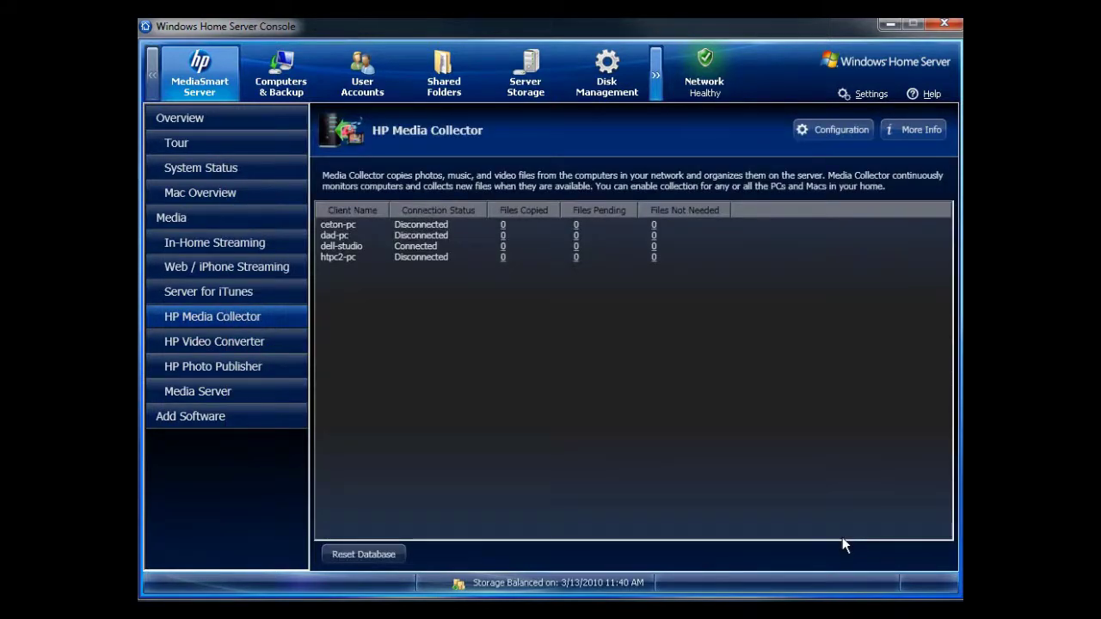
Review the music source folders searched on dell-studio in the Media Collector music settings, and finish the configuration
left_click(356, 246)
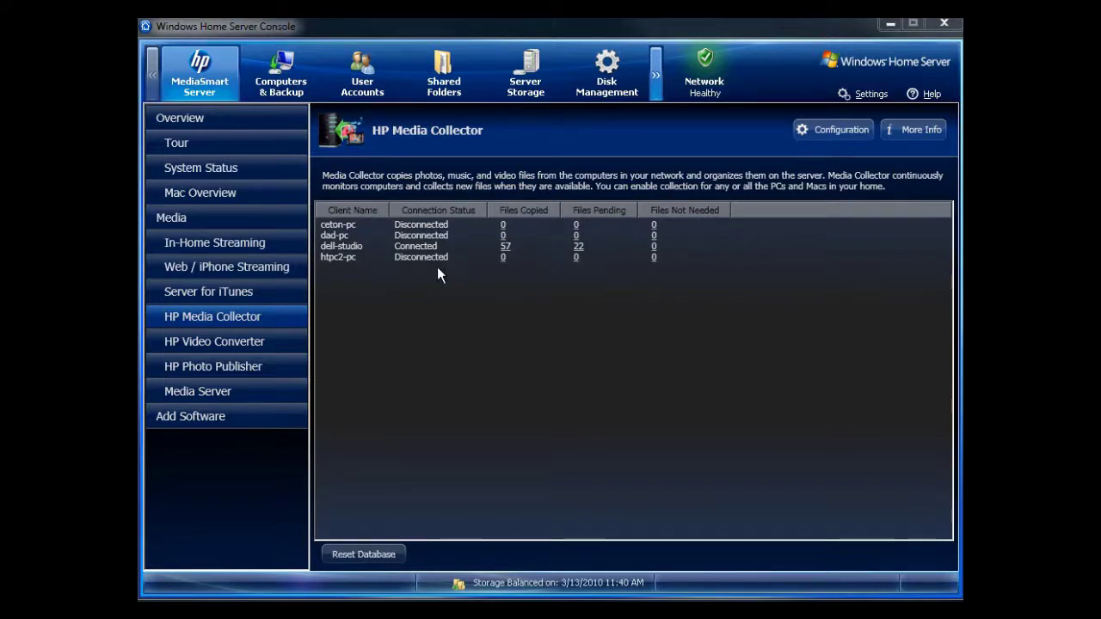
left_click(862, 140)
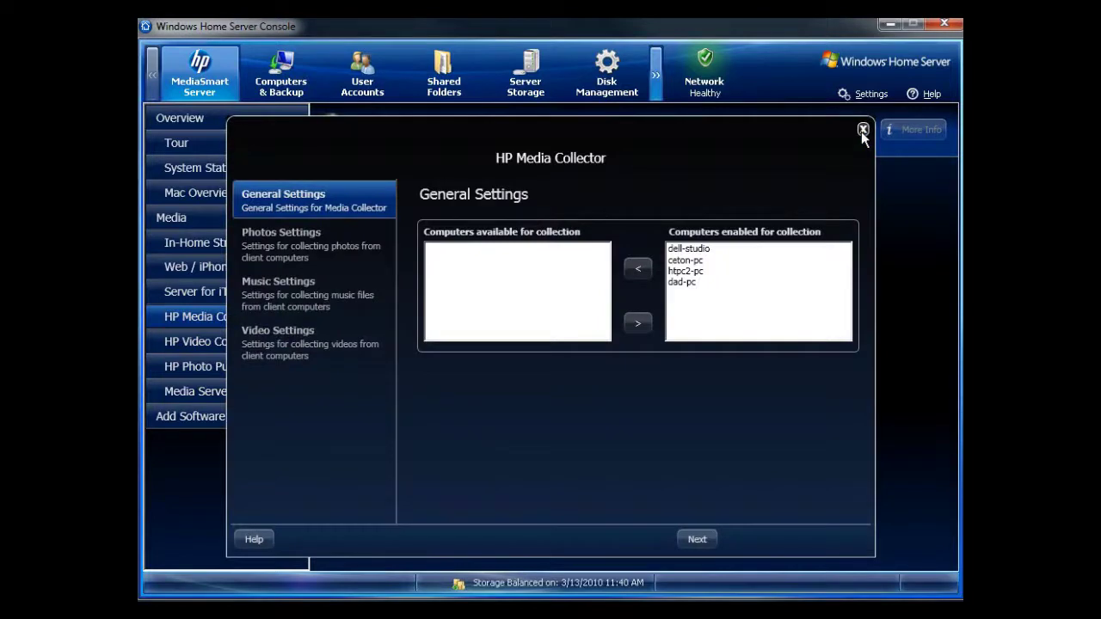
left_click(304, 295)
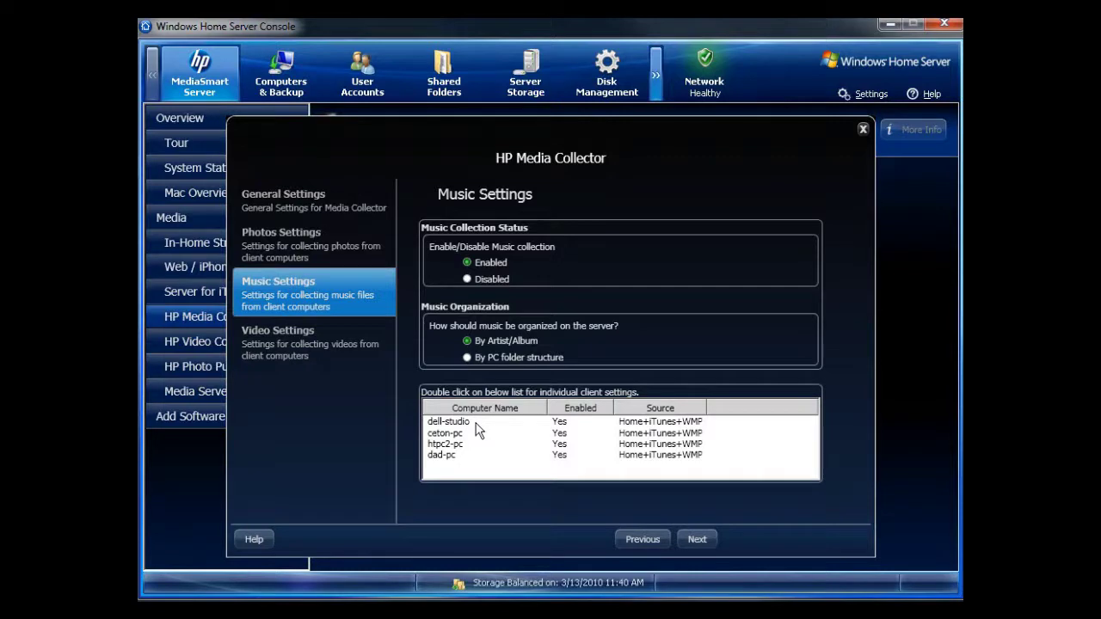
double_click(451, 422)
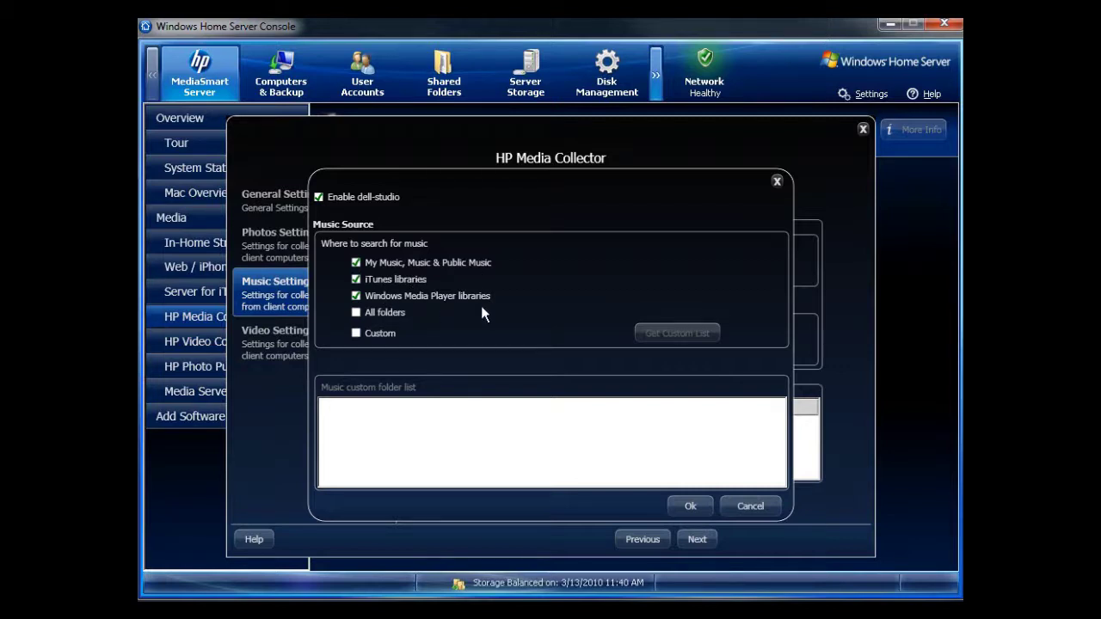
left_click(688, 508)
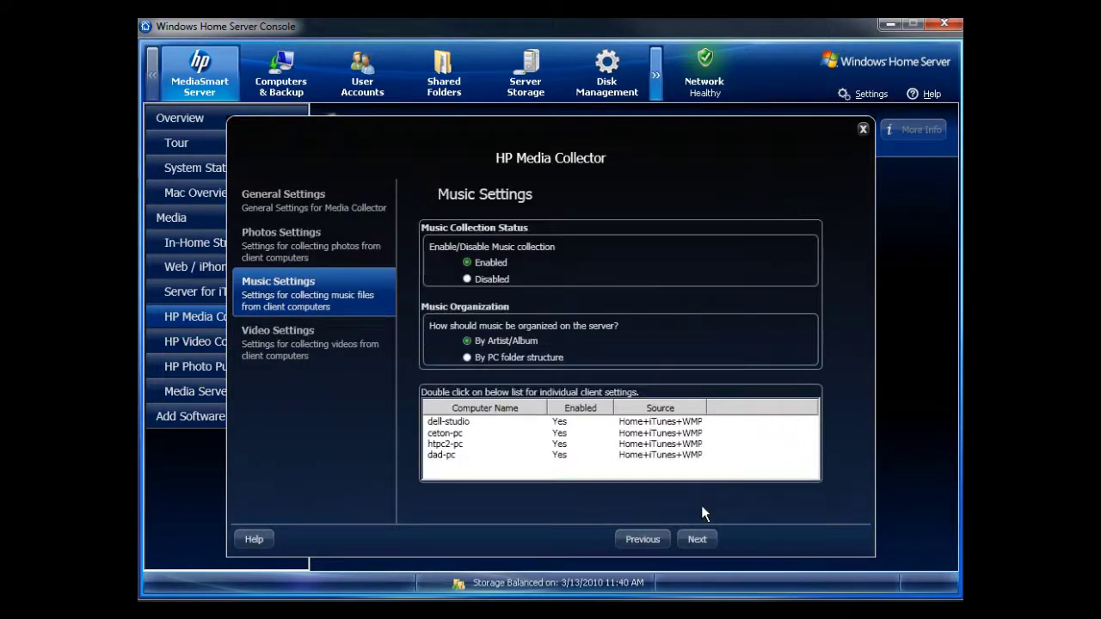
left_click(698, 540)
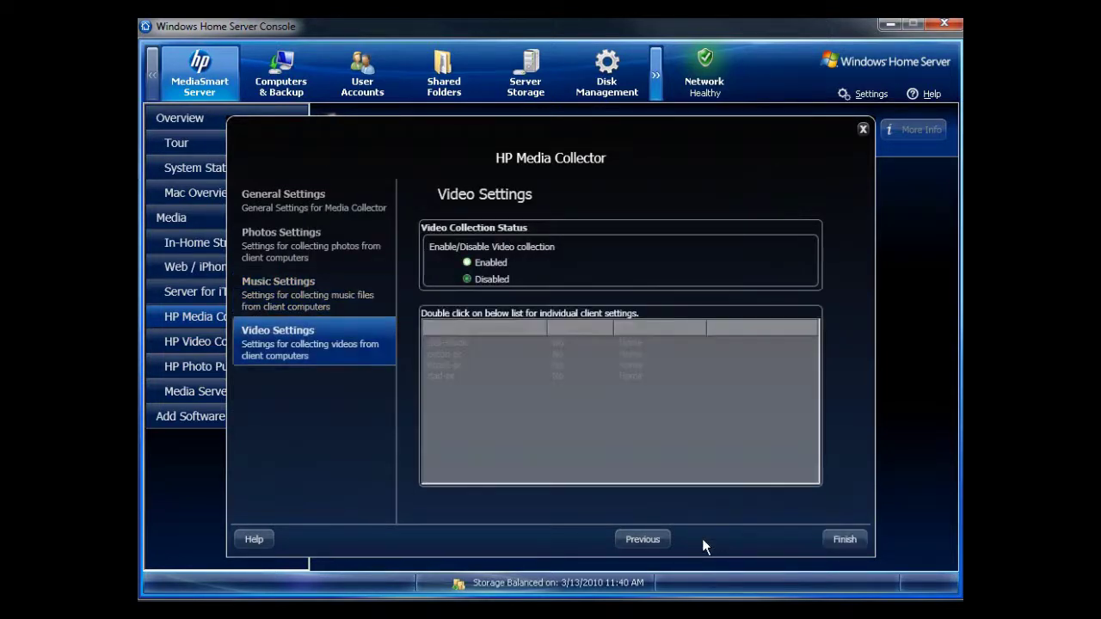
left_click(845, 539)
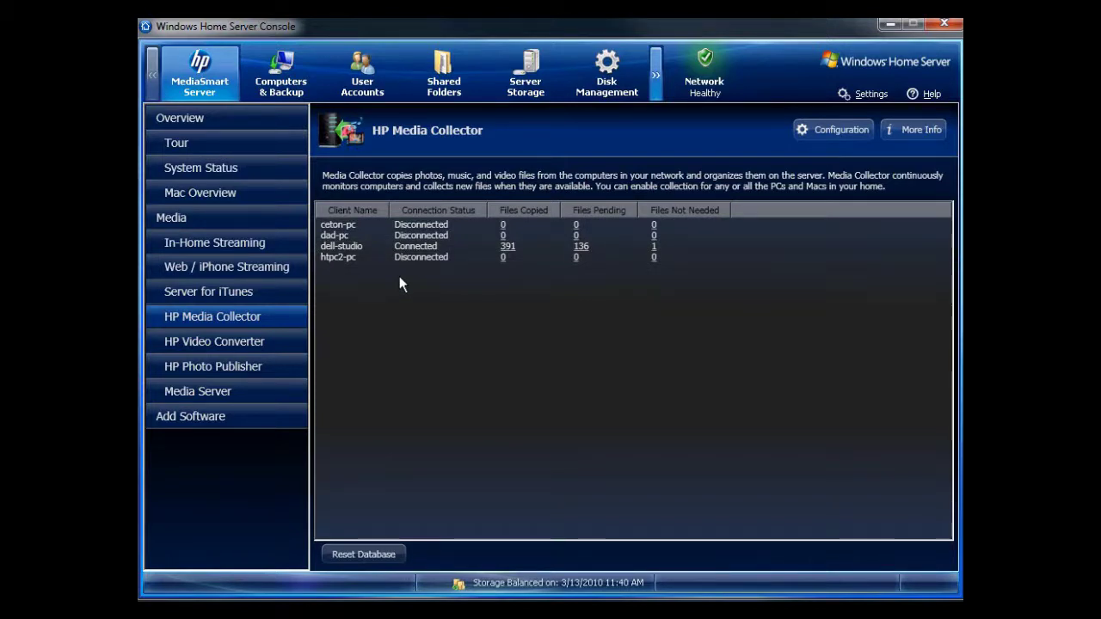
Switch to Windows Explorer and check the collected folders in the Music share on HPSERVER
left_click(225, 614)
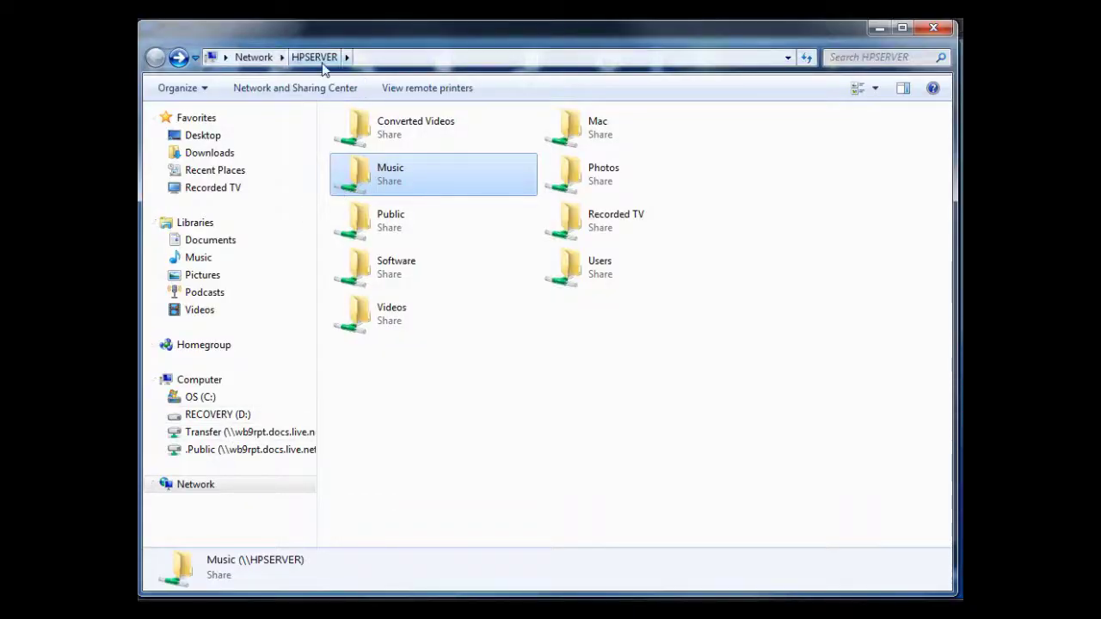
double_click(362, 176)
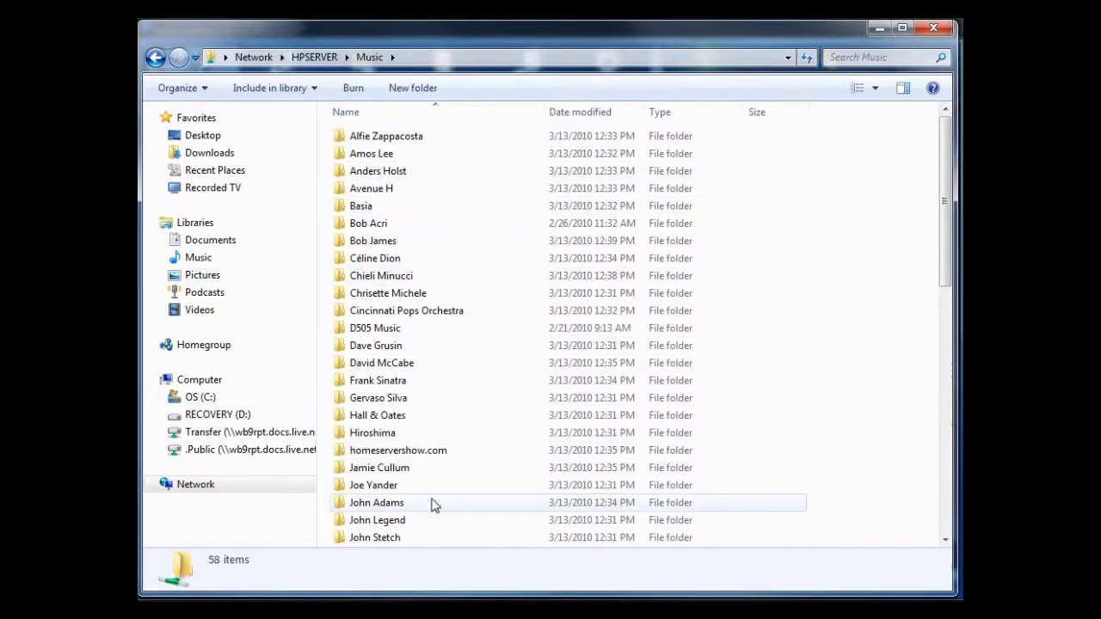
left_click(878, 31)
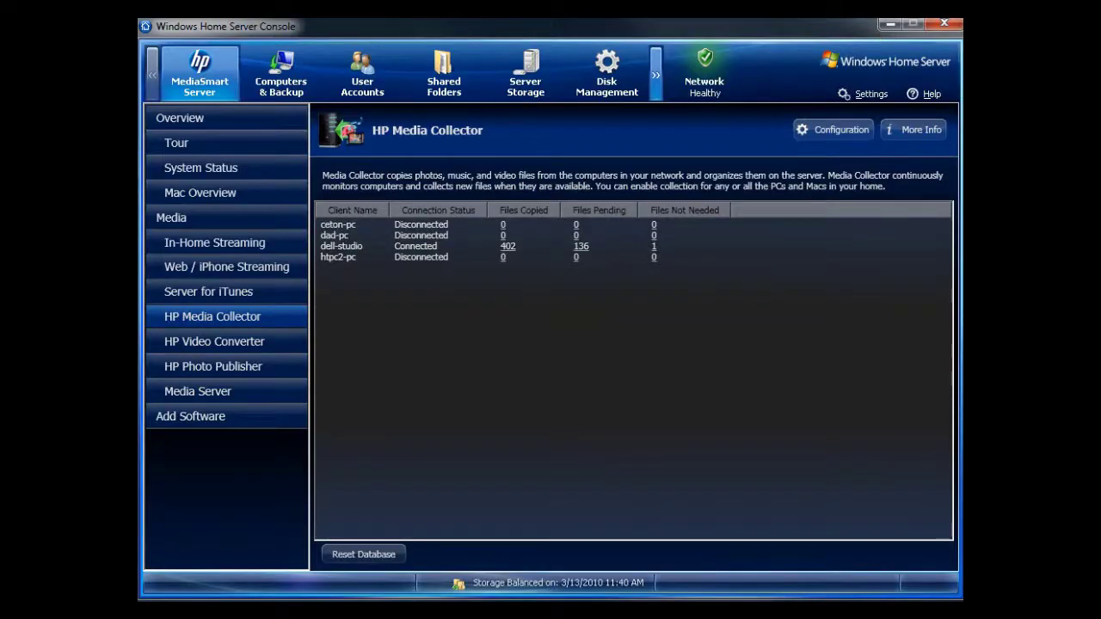
Switch to iTunes and open the shared HP MediaSmart Server library
key("alt+Tab")
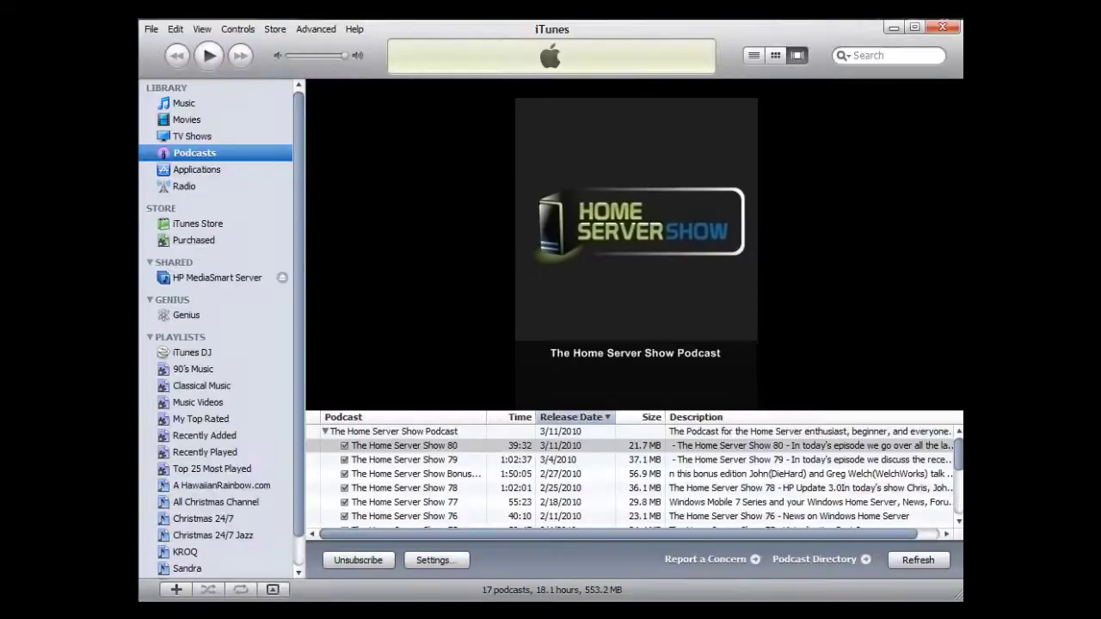
left_click(196, 278)
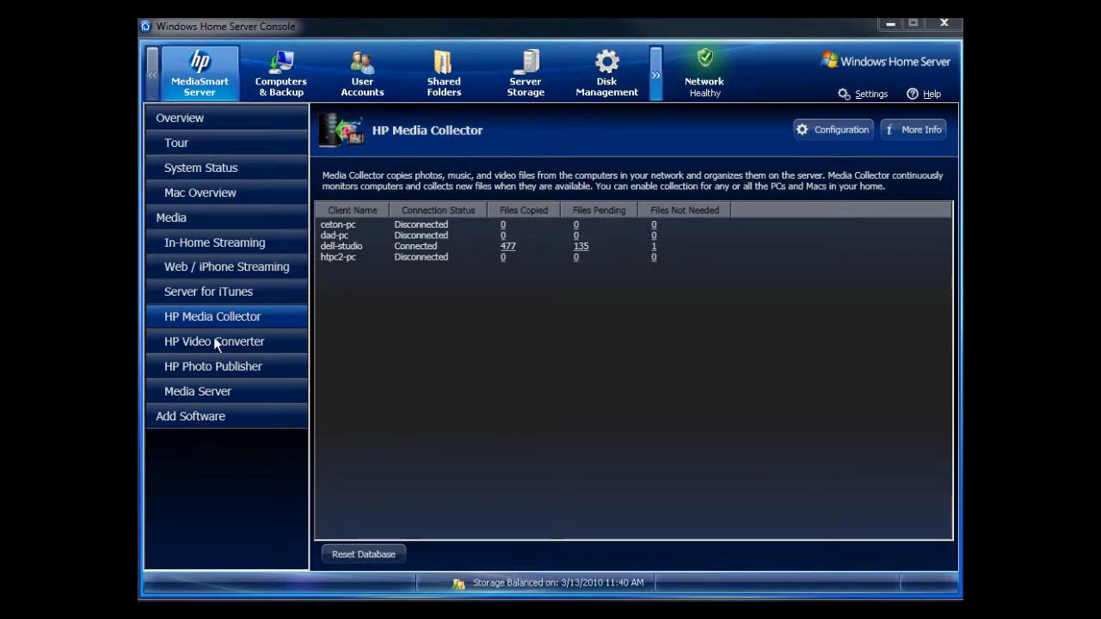
Review the console's Media Collector settings and status, the Server for iTunes page and the Web / iPhone Streaming page
left_click(827, 129)
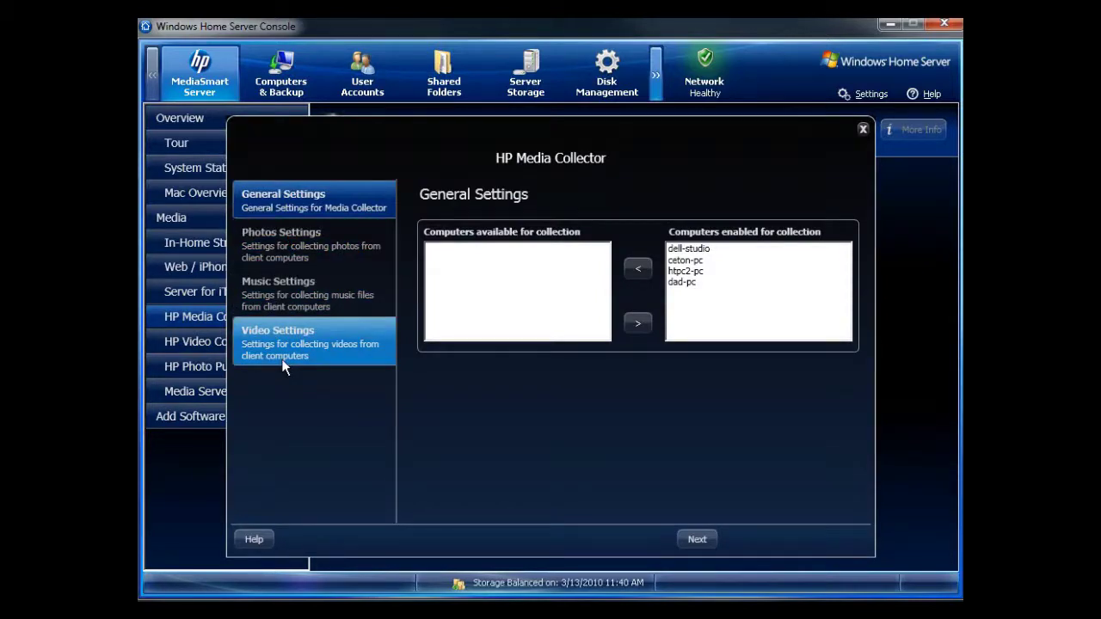
left_click(862, 129)
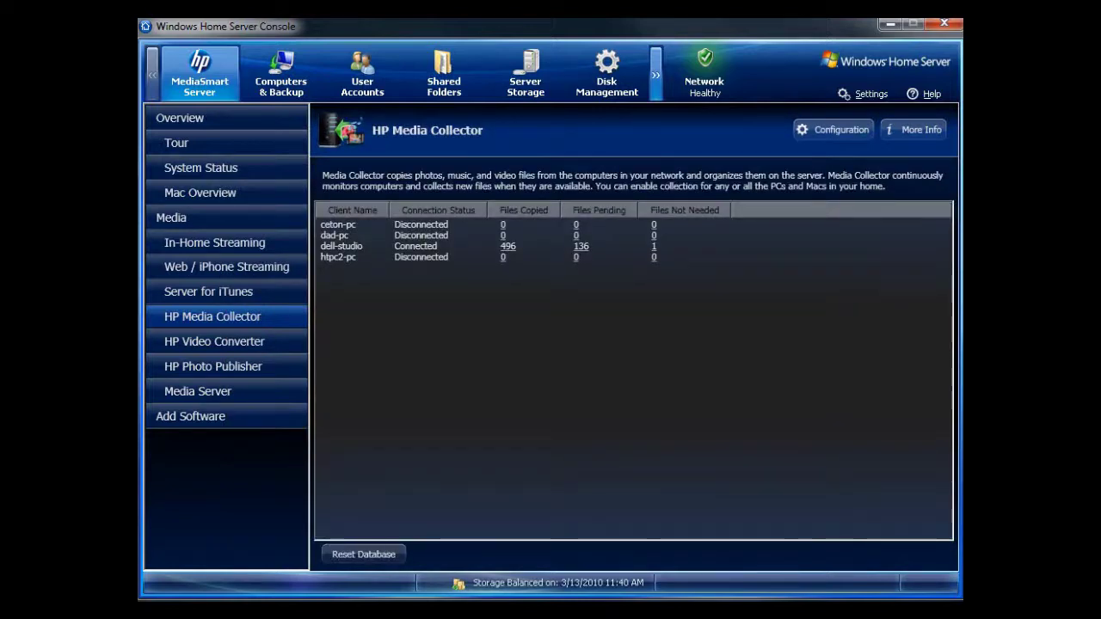
left_click(186, 291)
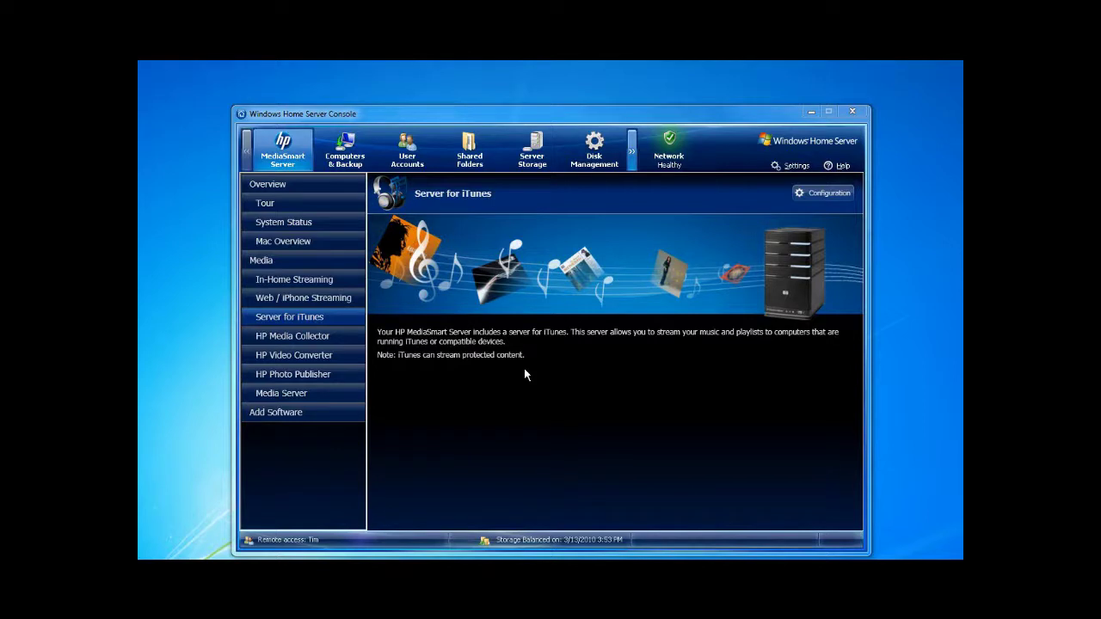
left_click(292, 336)
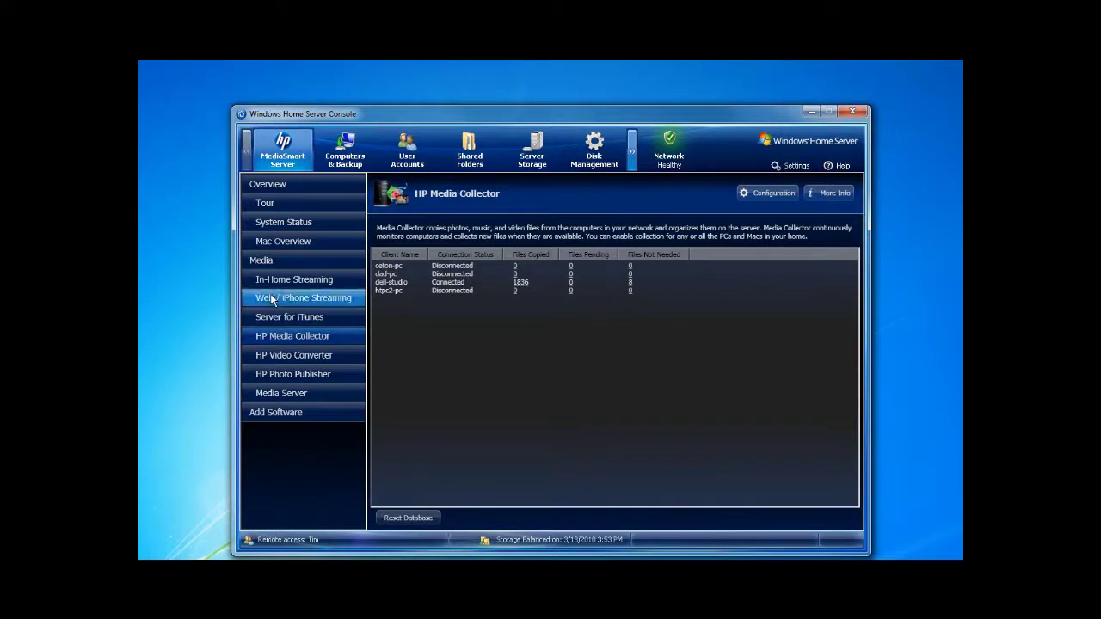
left_click(286, 298)
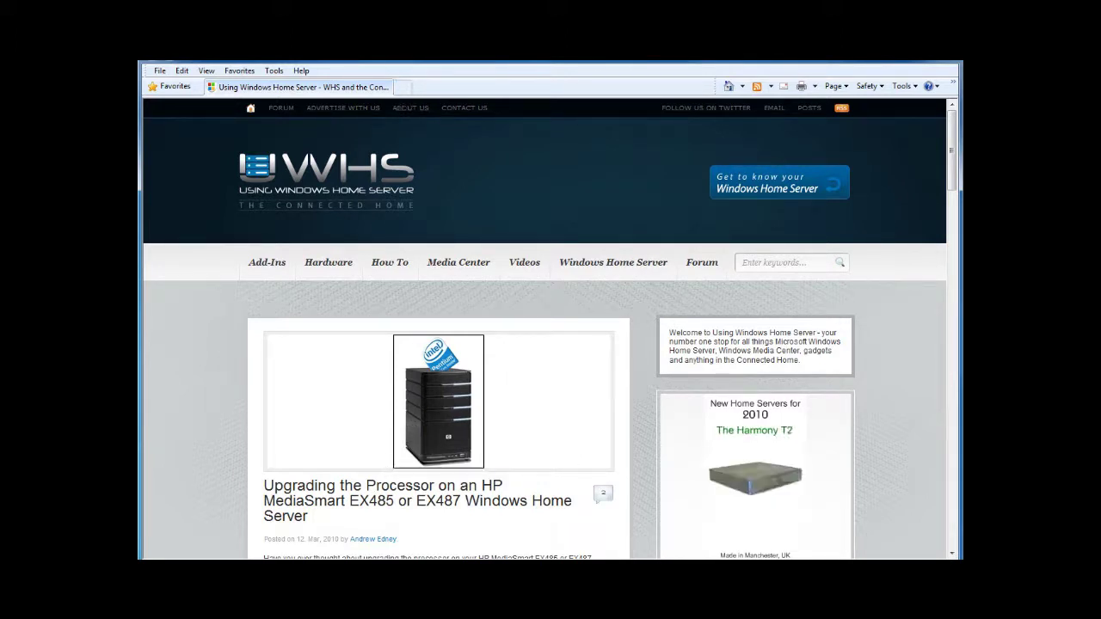
Load the HP MediaSmart Server web site in the browser and log on to Media Streamer with the username and account password
key("Return")
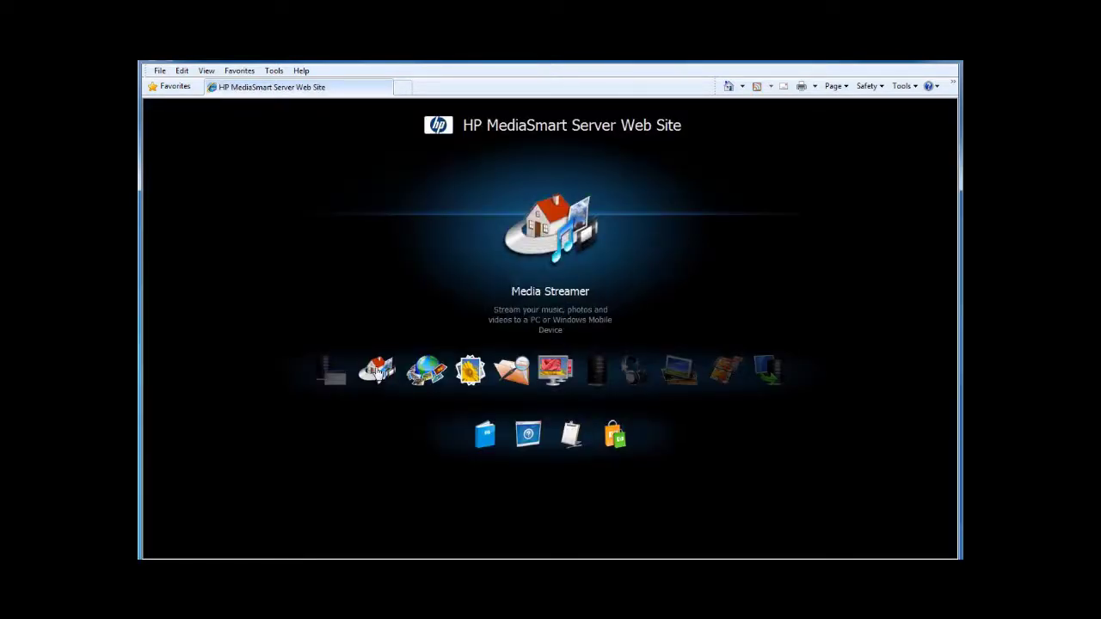
left_click(376, 372)
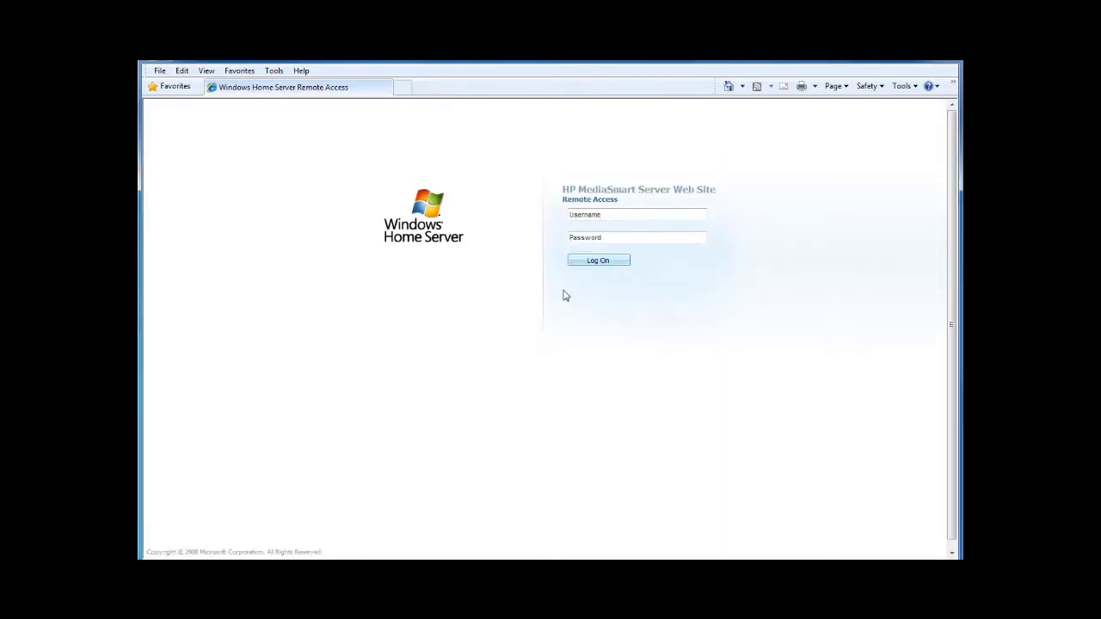
left_click(626, 211)
type("Tim")
key("Tab")
type("••••••••")
key("Return")
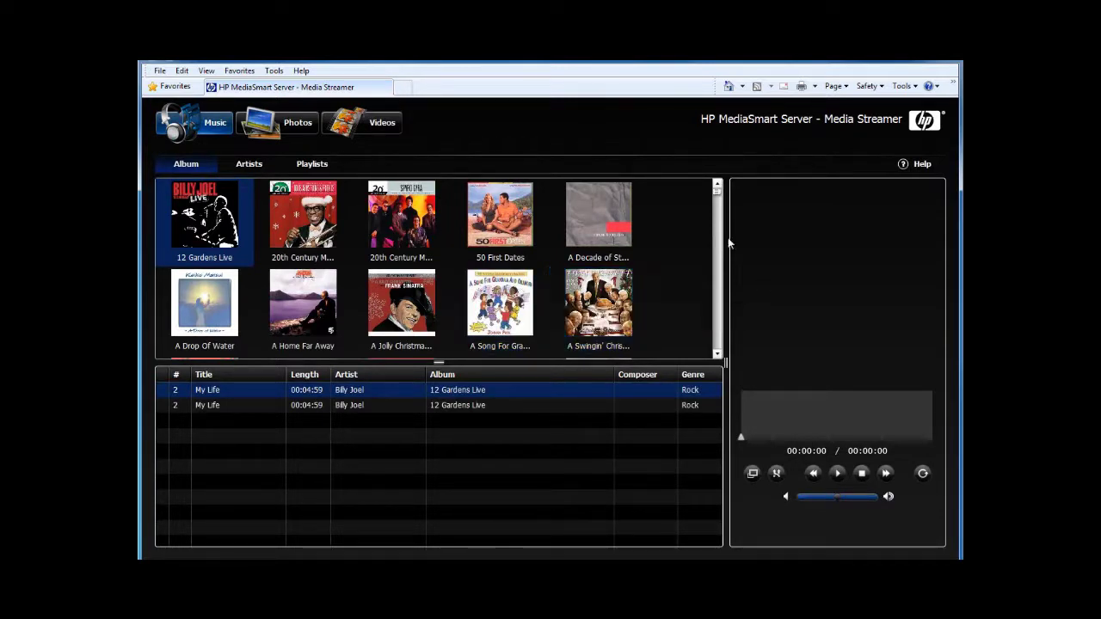
Find the White Ladder album in the music library and play its track Babylon
left_click_drag(717, 195, 718, 342)
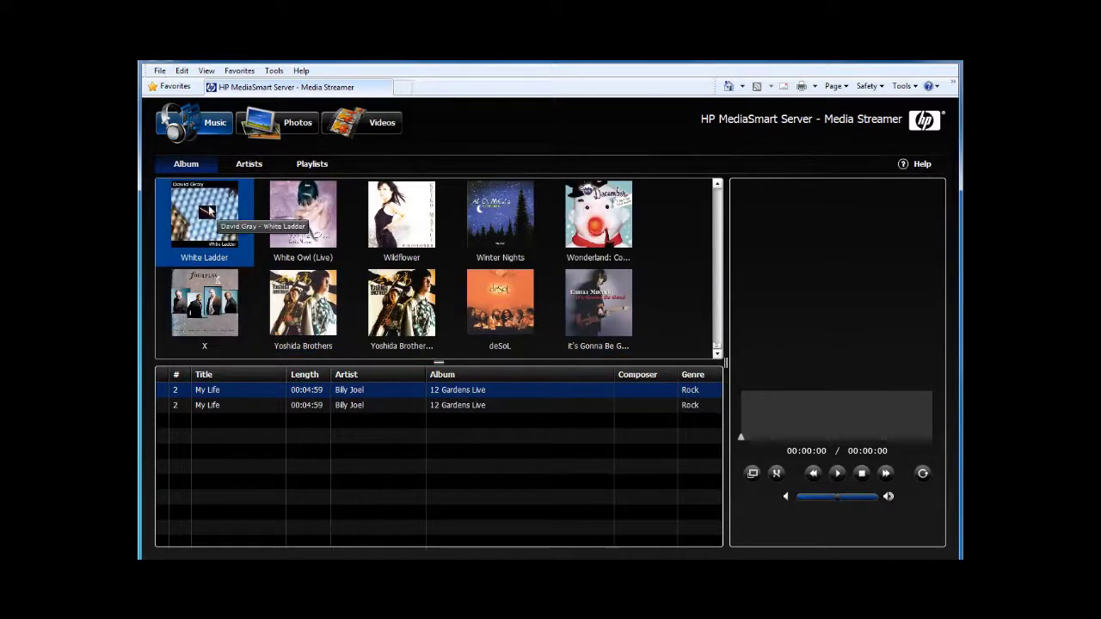
left_click(200, 210)
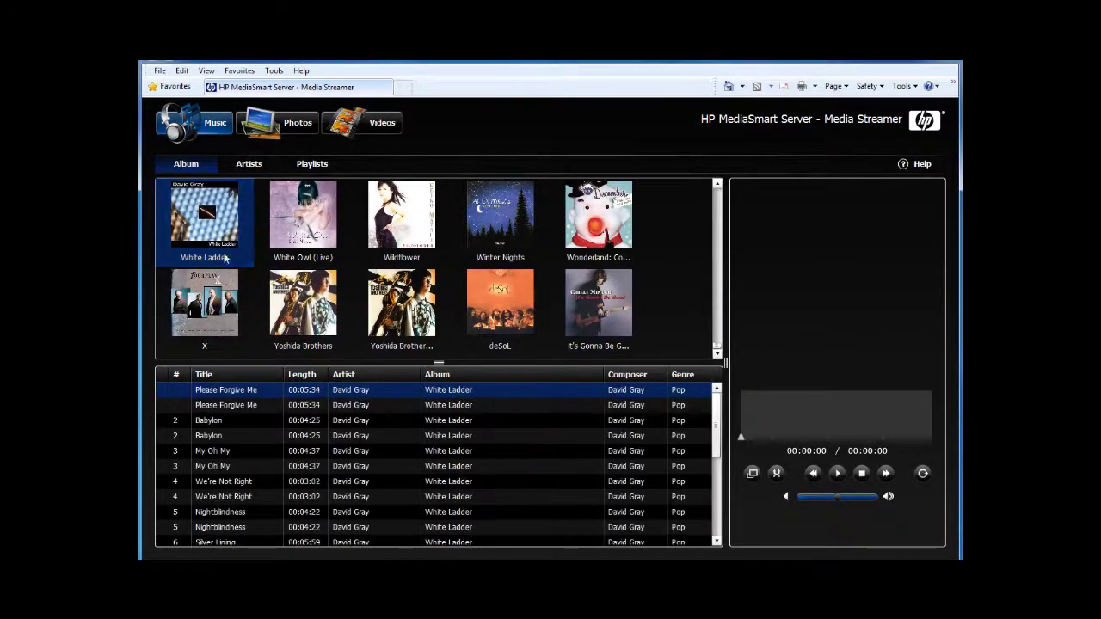
left_click(214, 421)
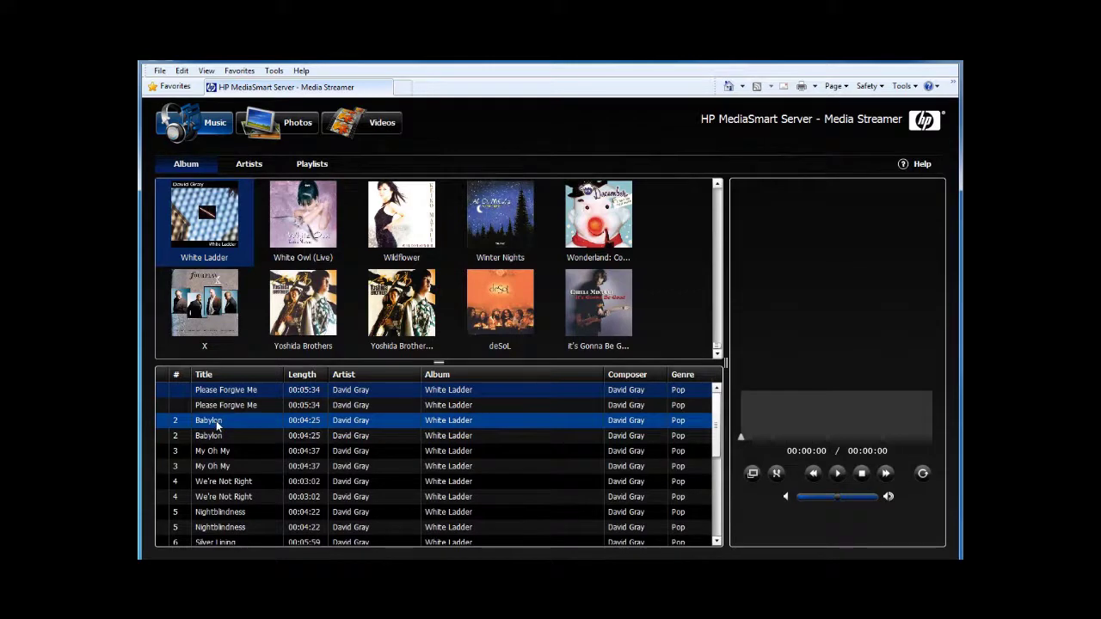
double_click(216, 422)
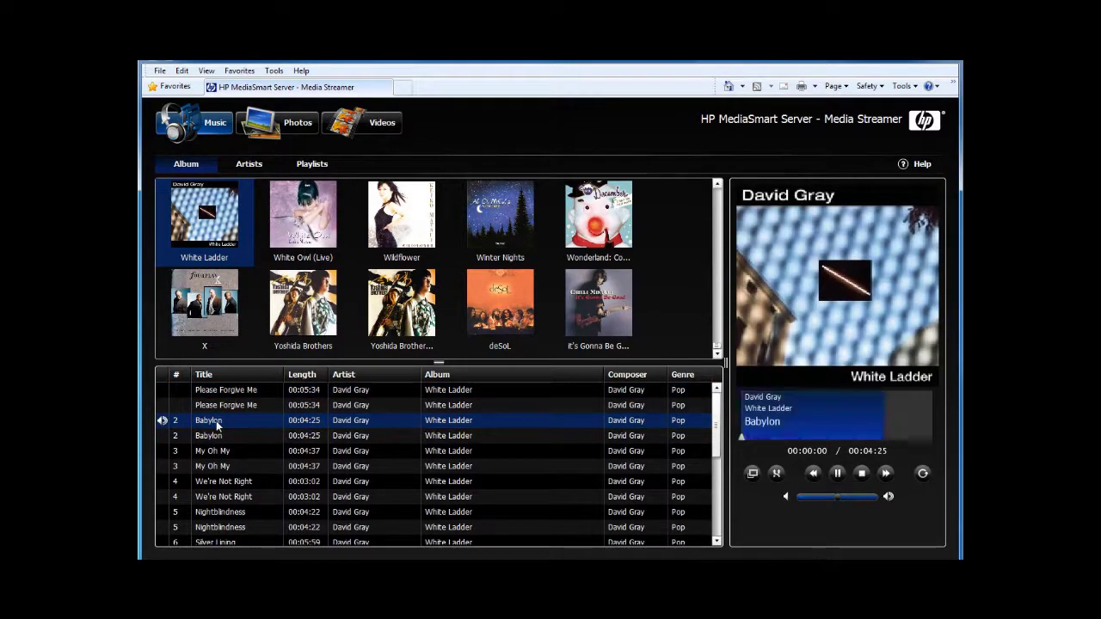